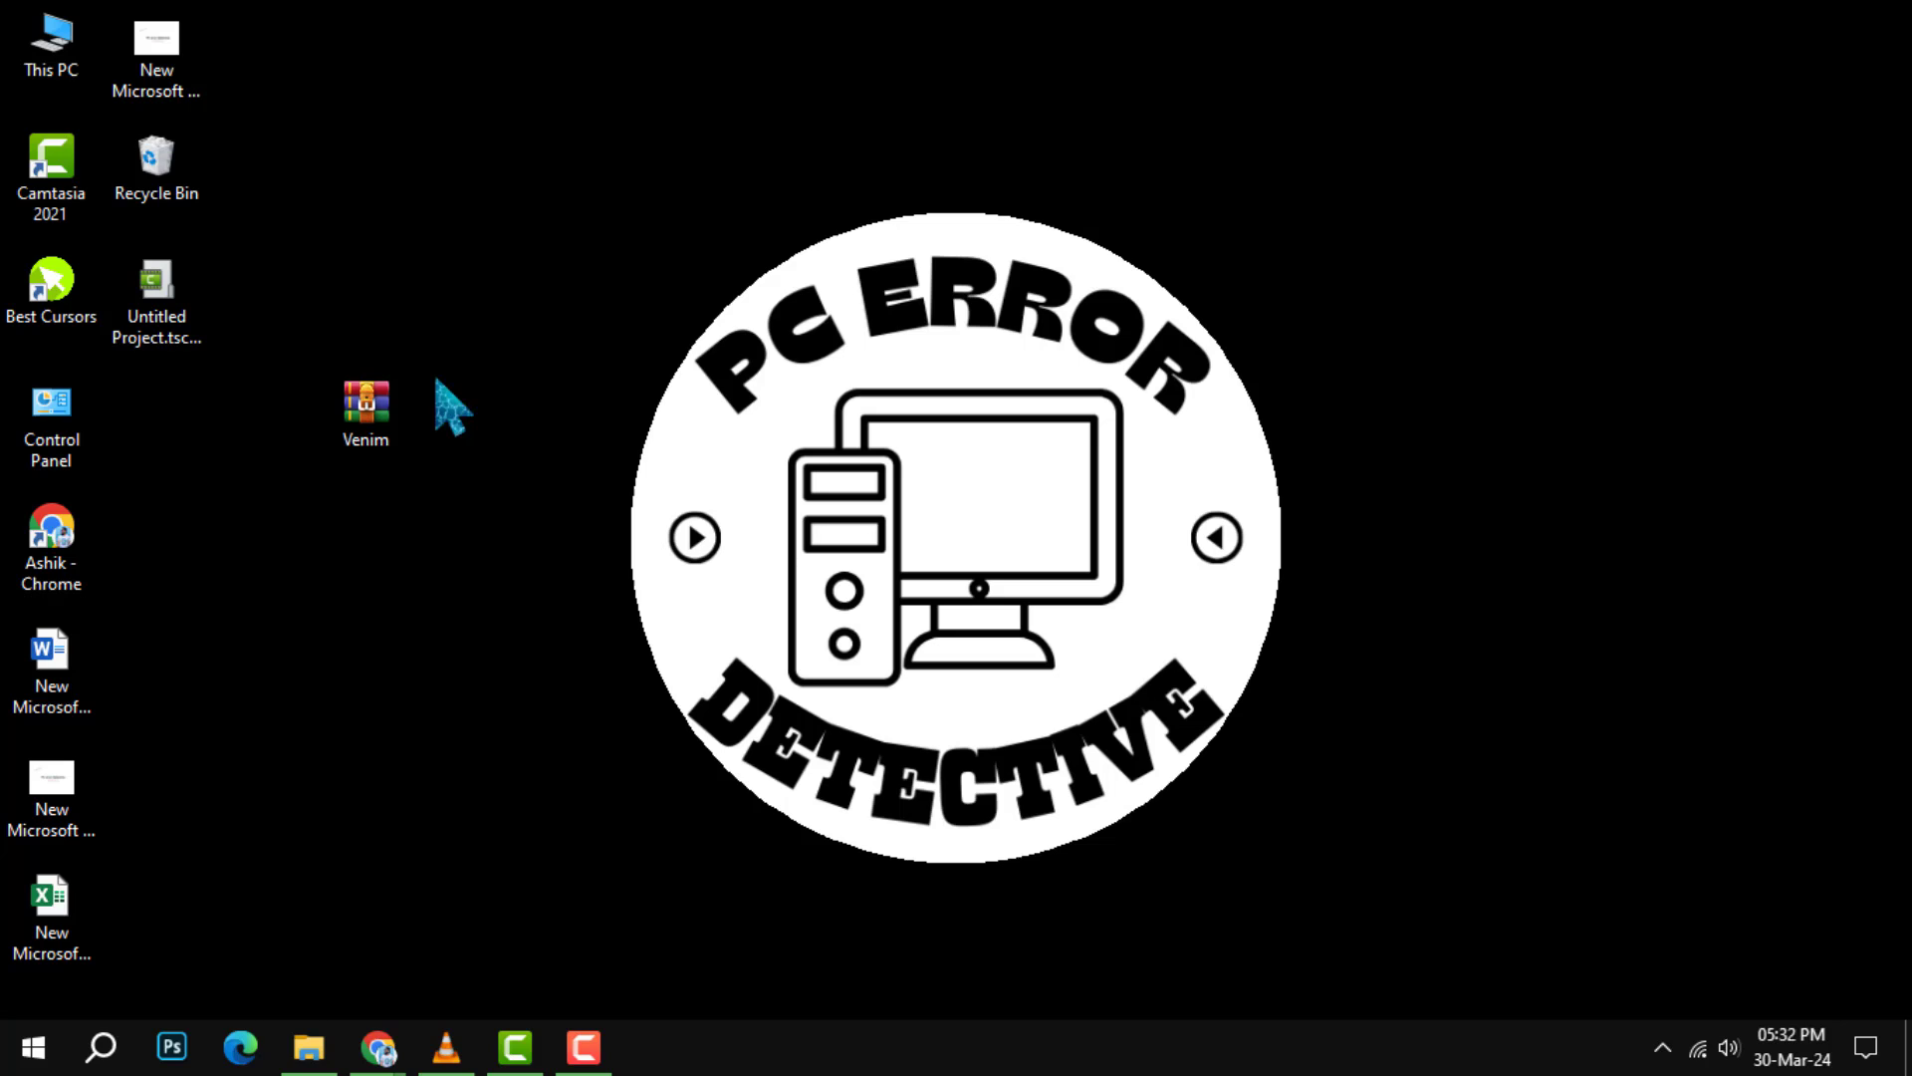
Move the Venim archive, extract it on the desktop, and select the new Venim folder.
left_click_drag(407, 424, 299, 554)
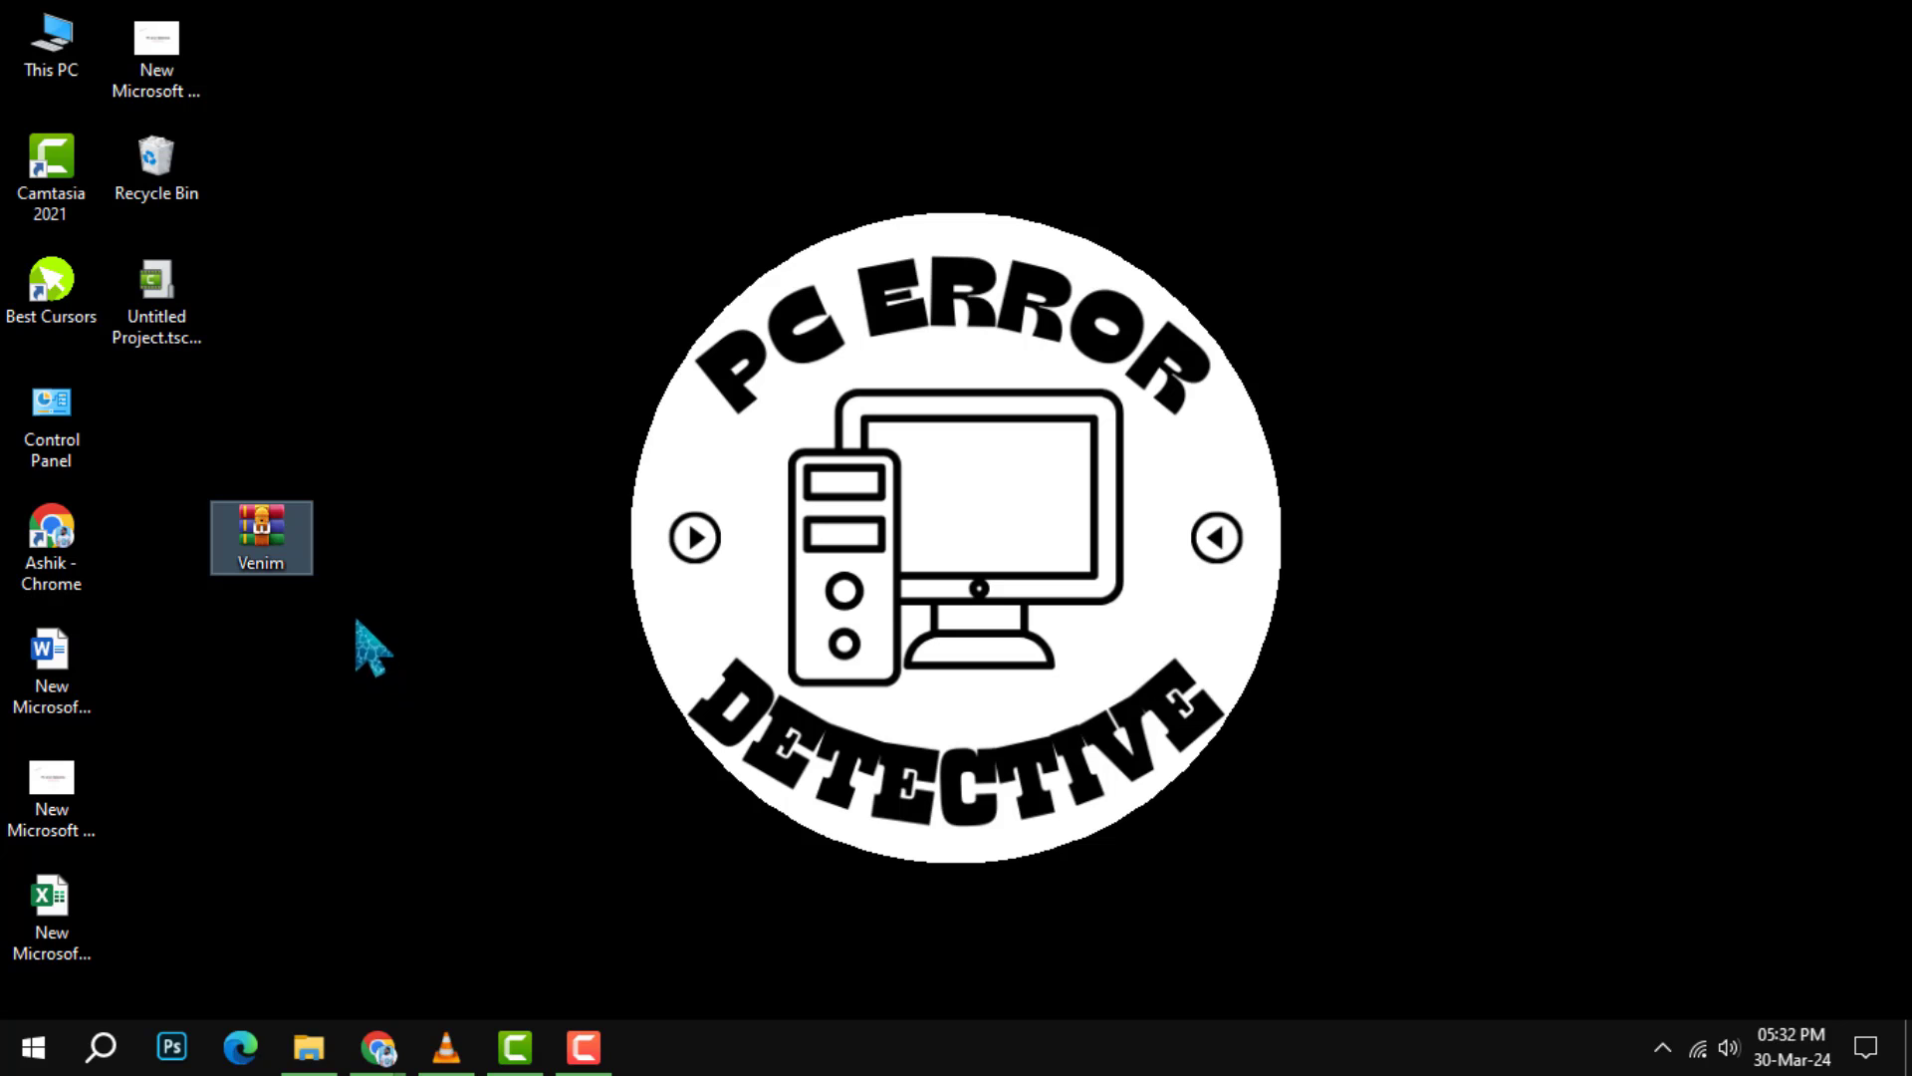
right_click(247, 566)
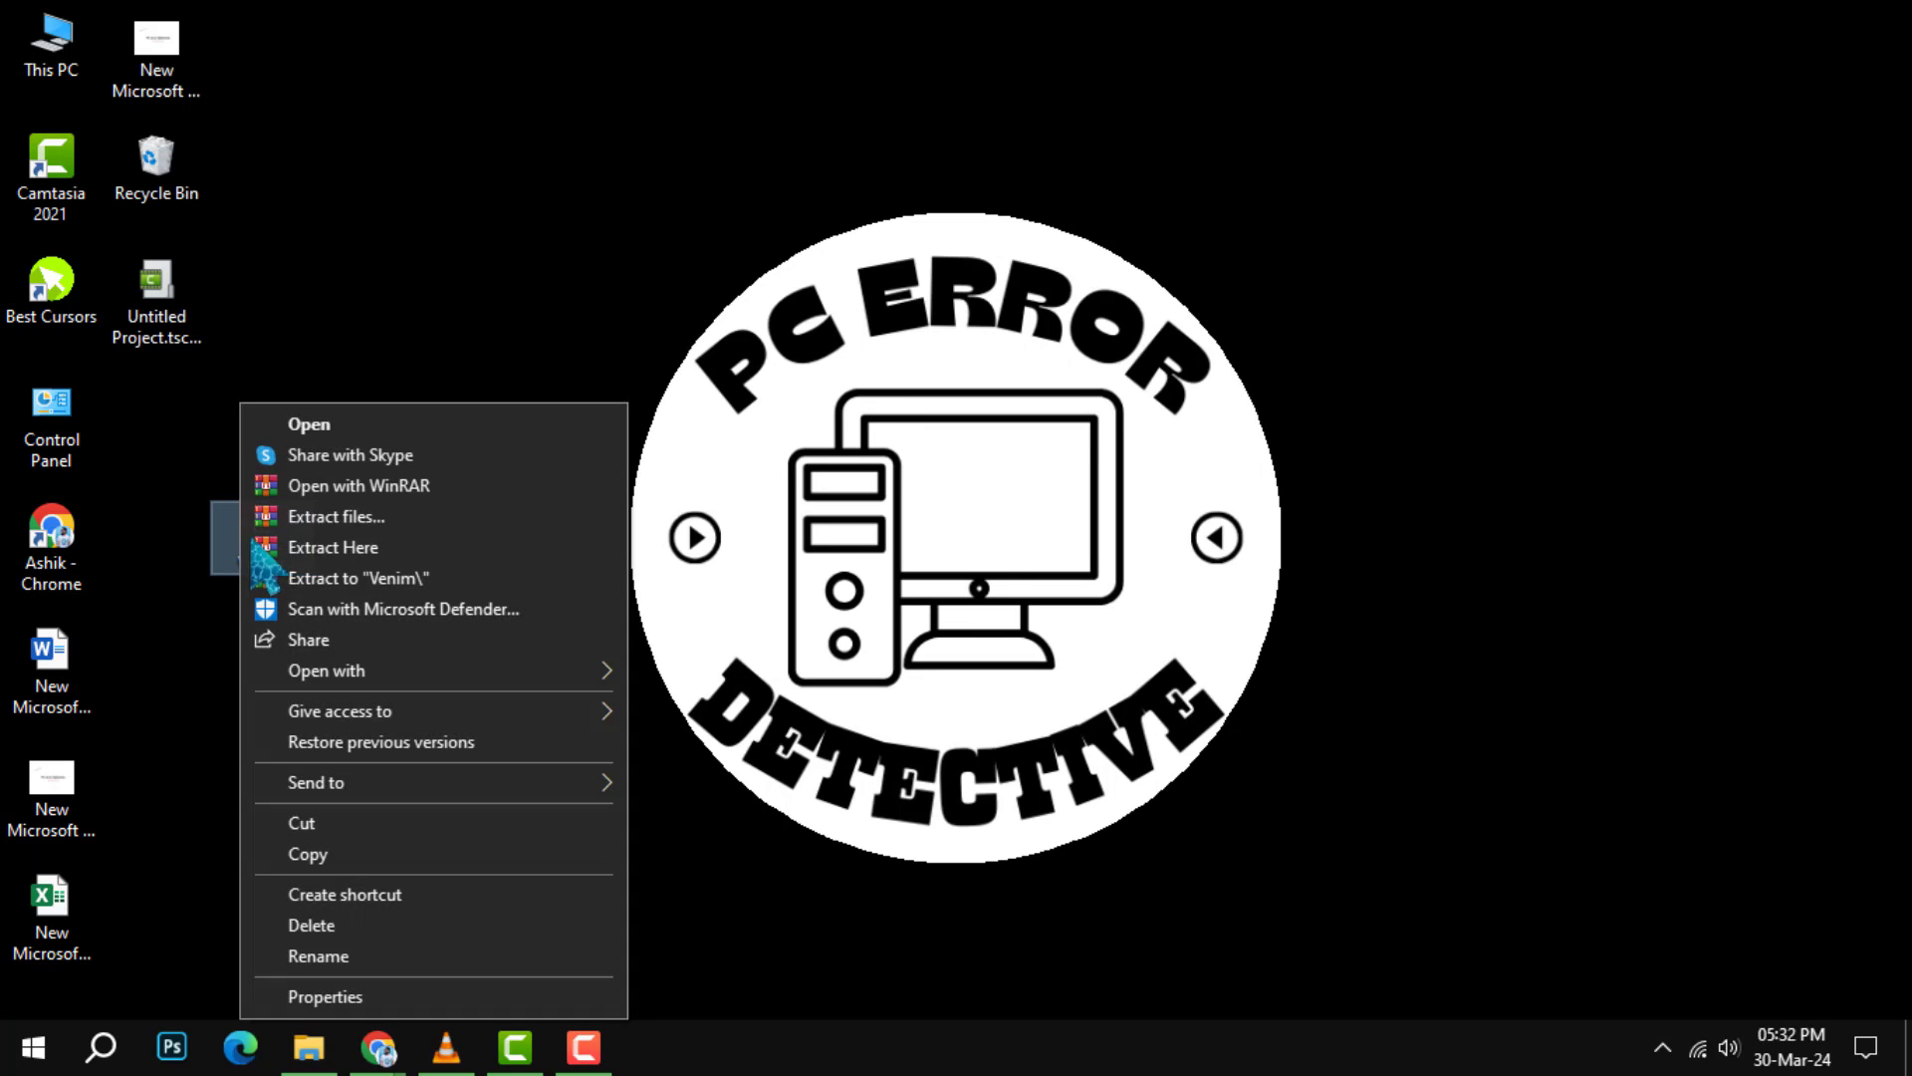
left_click(426, 549)
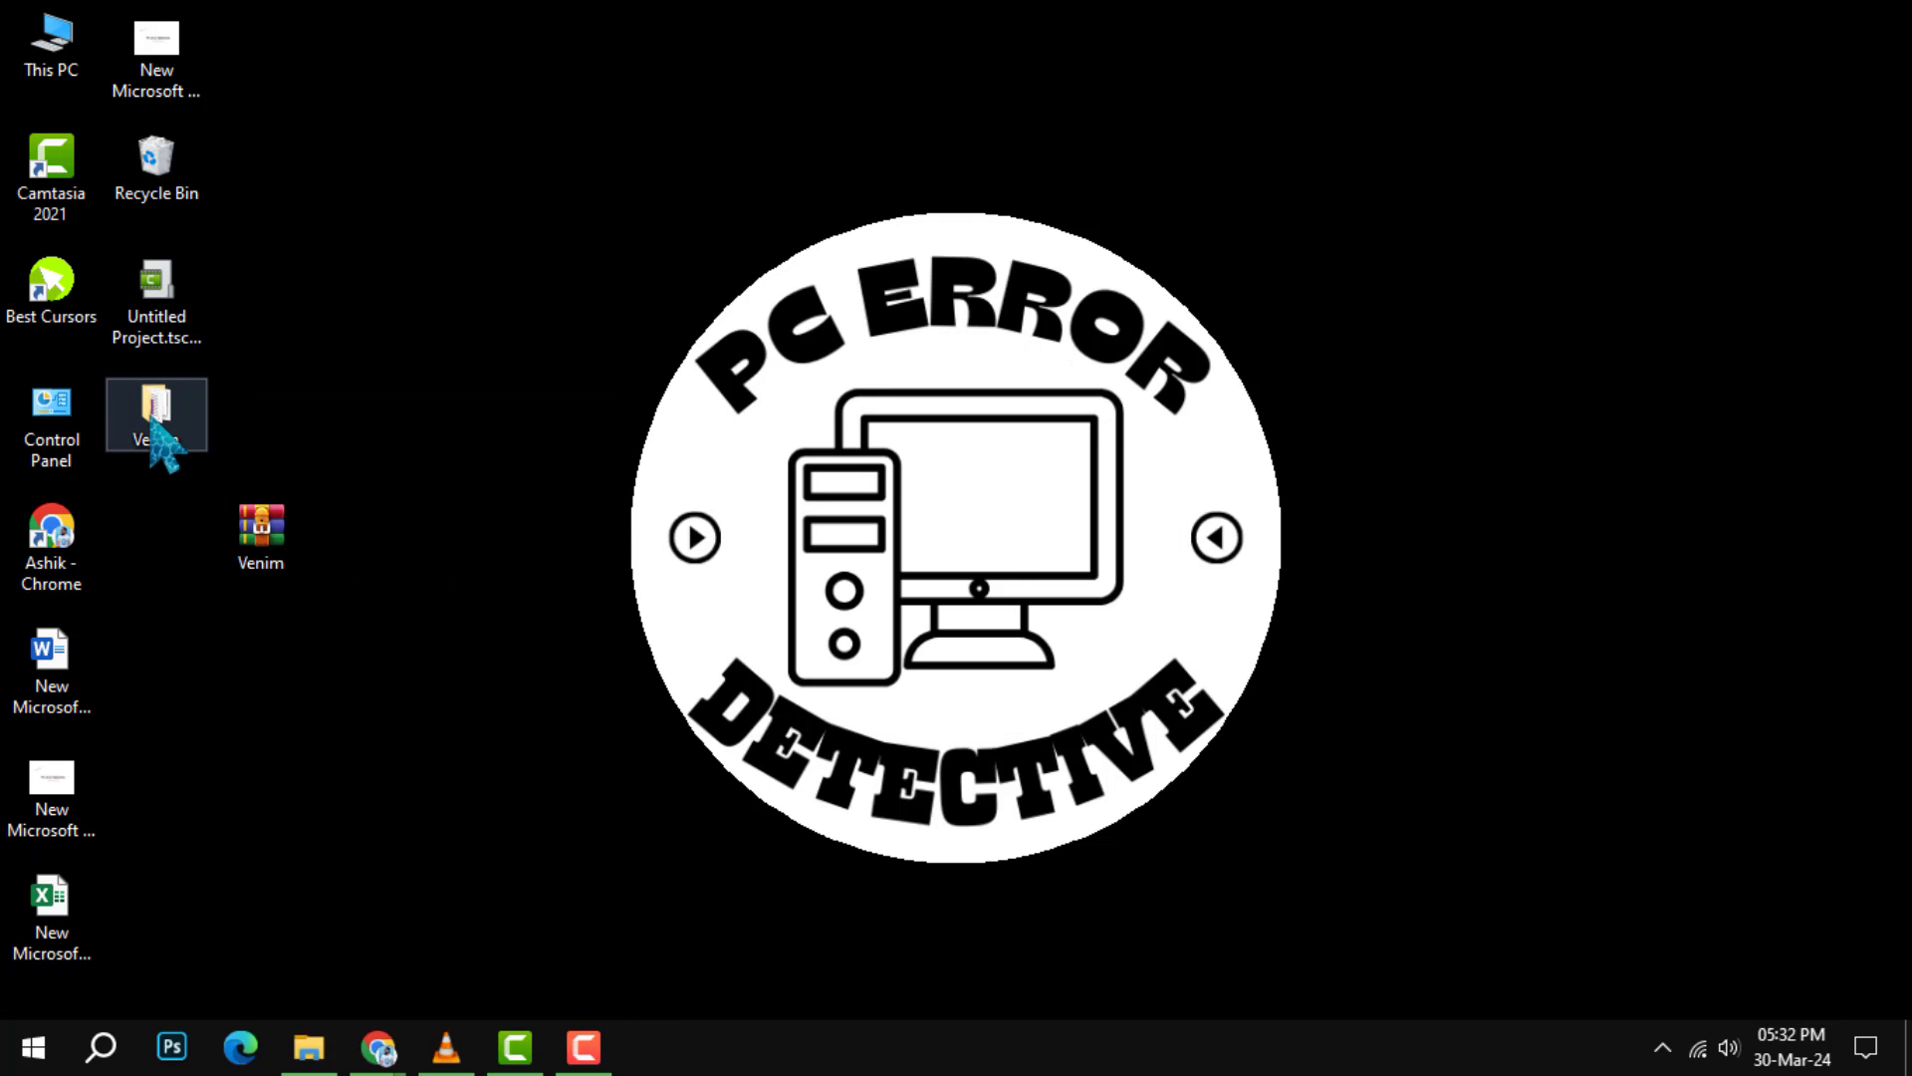
left_click(162, 445)
Open the extracted Venim folder to see its two files, then close its window.
double_click(161, 445)
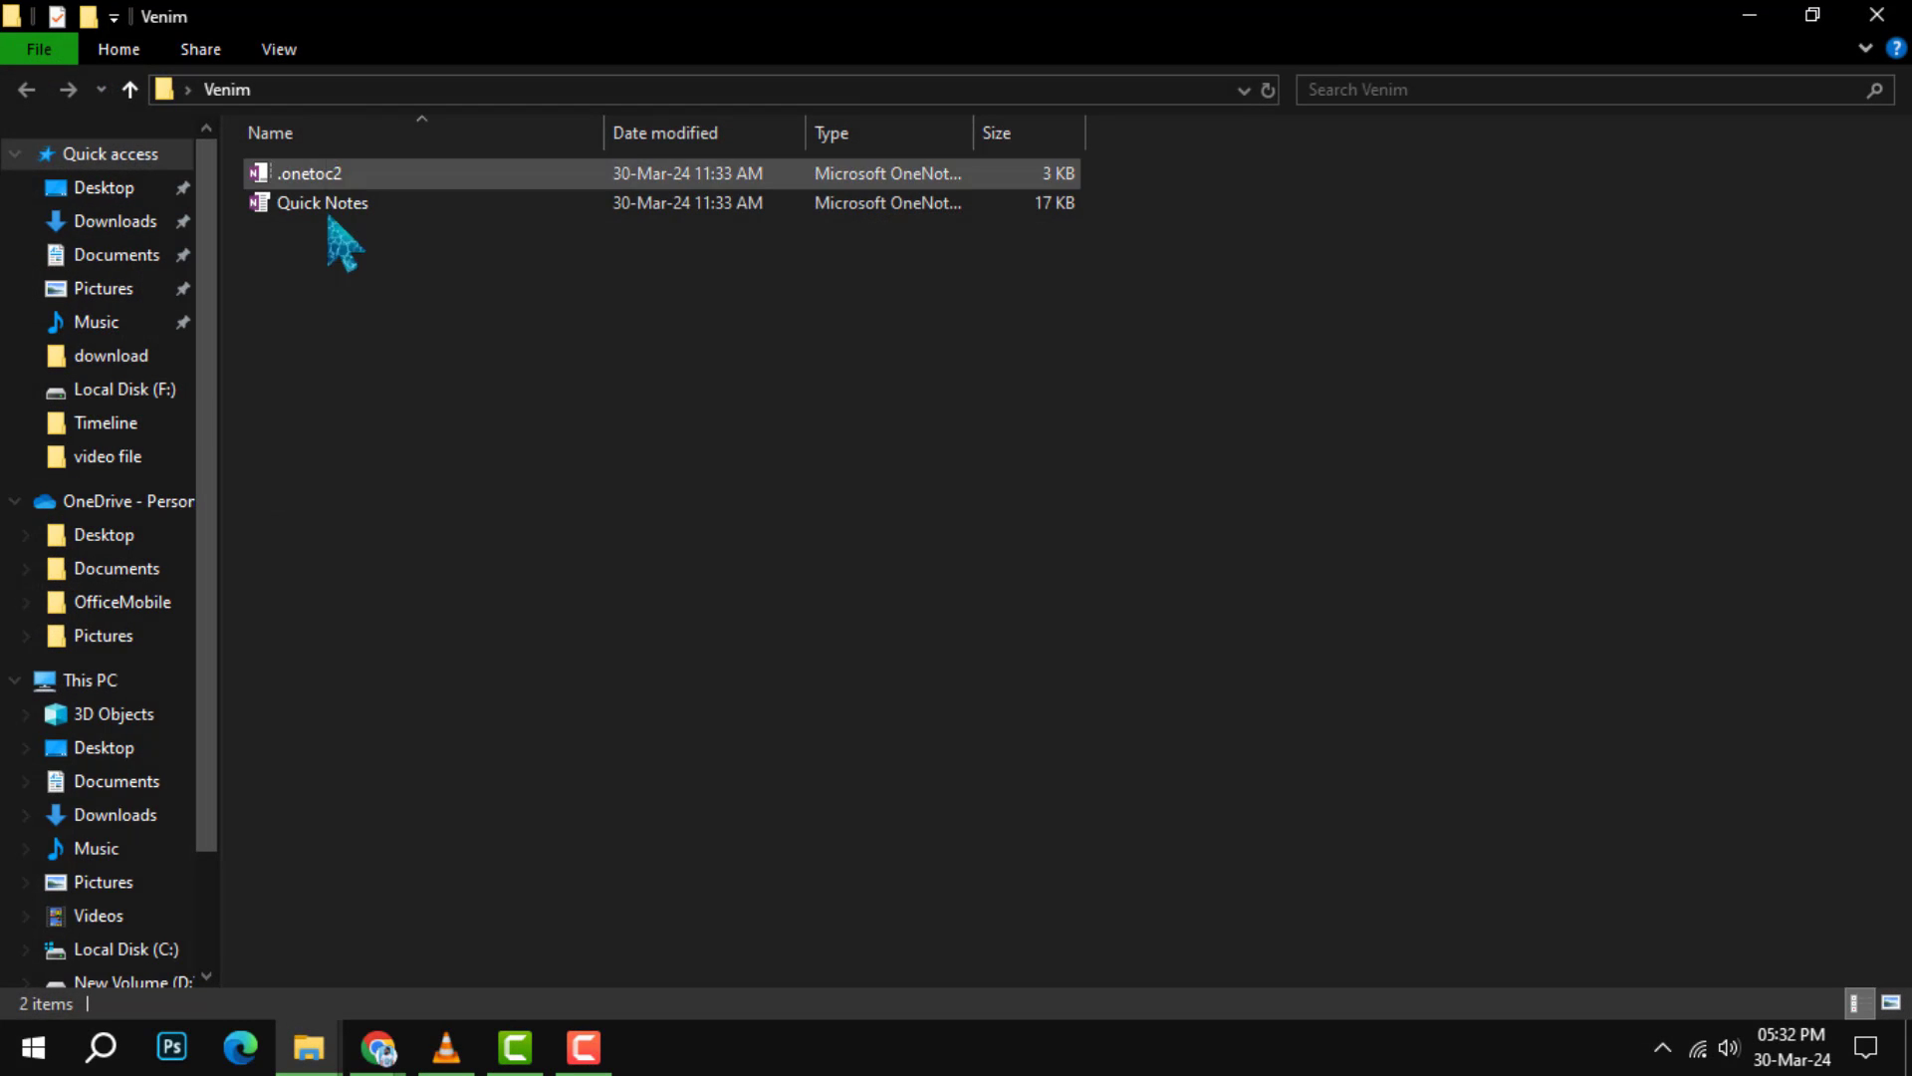
left_click(1876, 16)
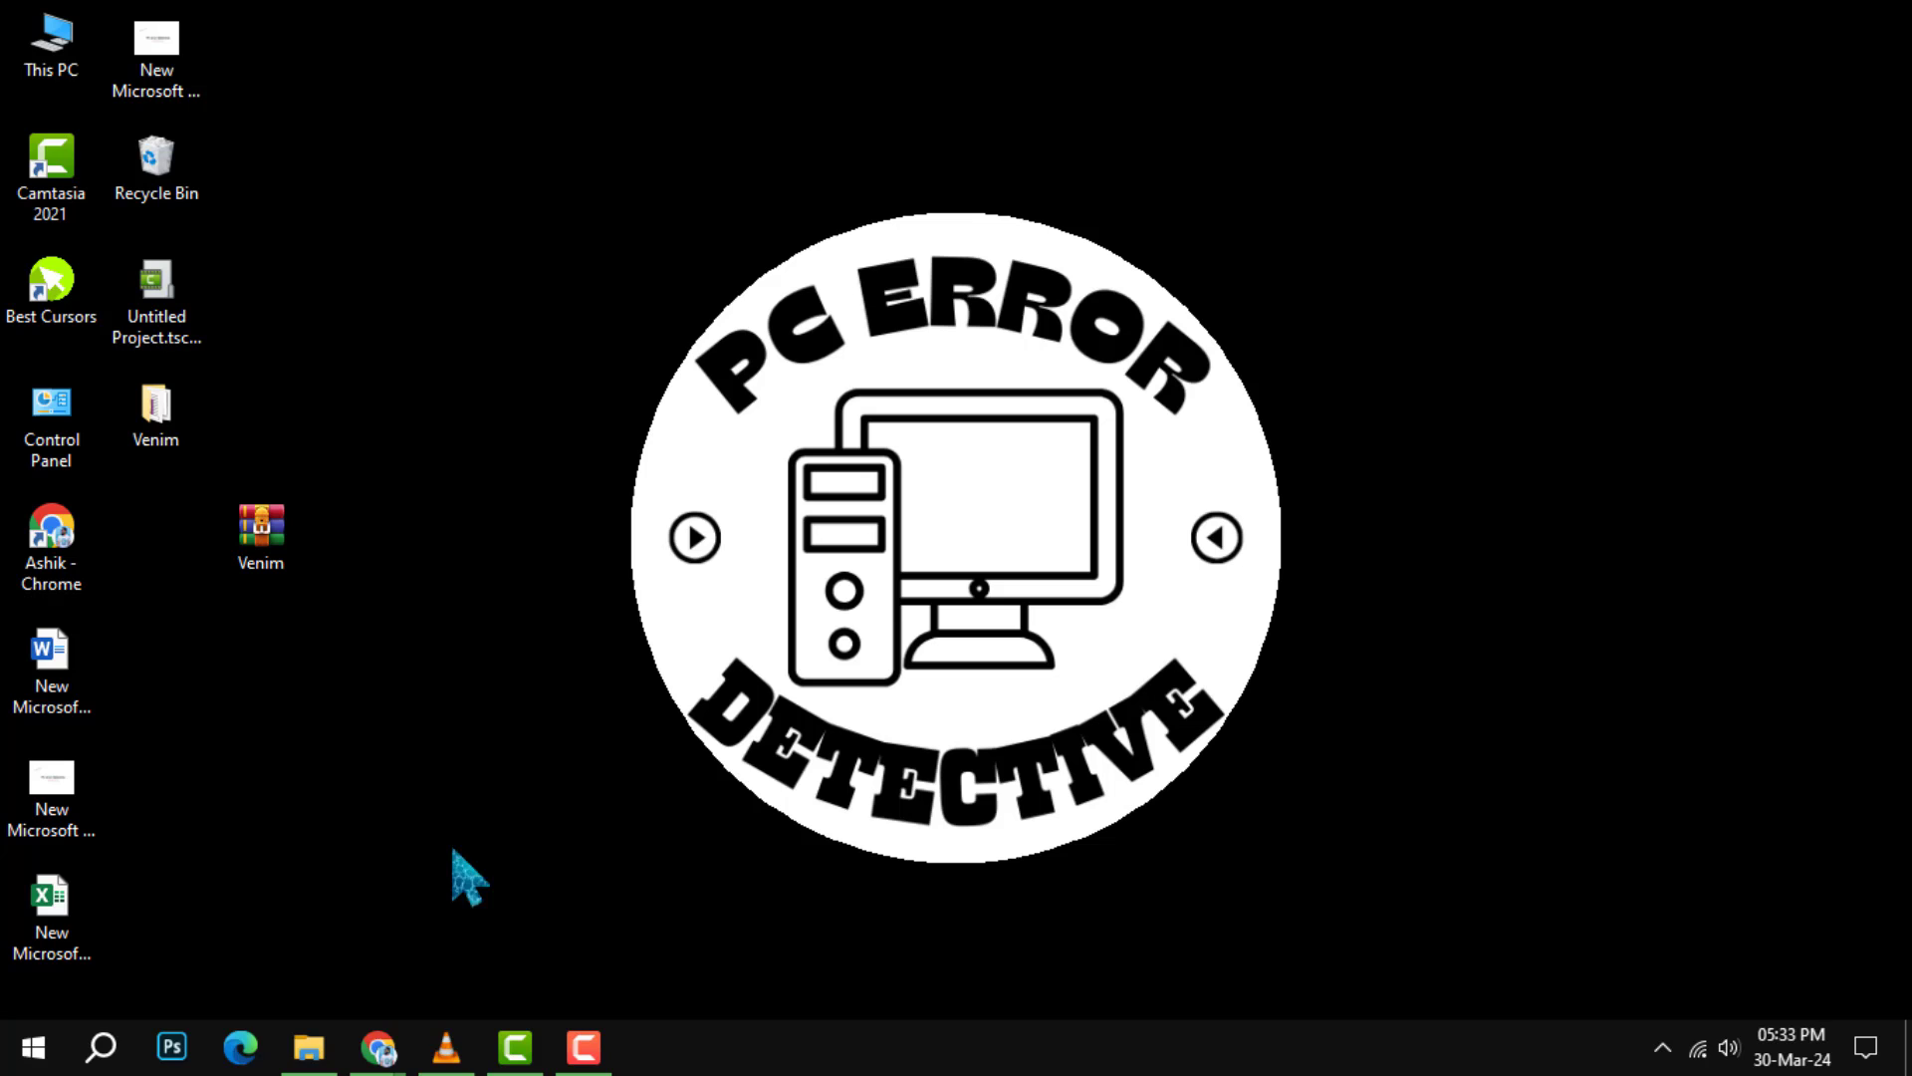
Go from the export/import notebooks article to Import, then pick Desktop > Venim.
mouse_move(379, 1048)
left_click(538, 956)
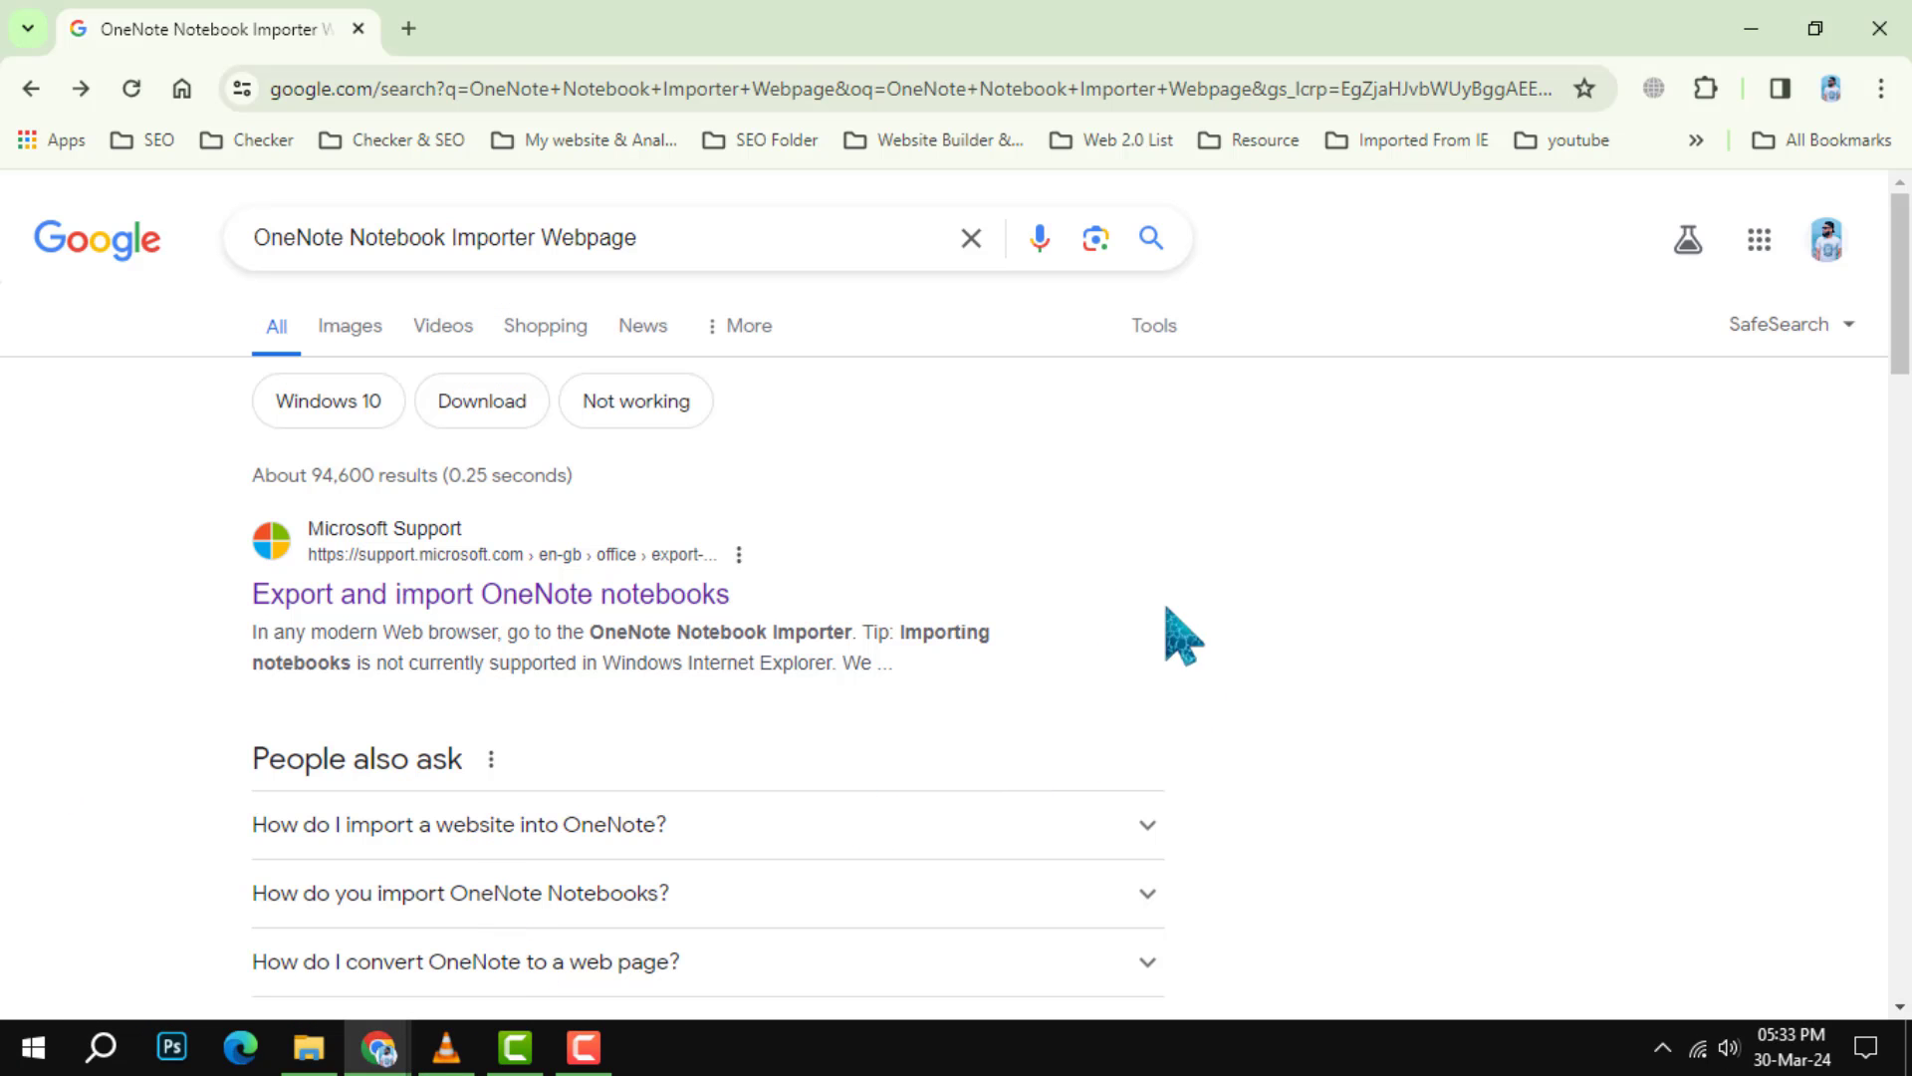
left_click(389, 601)
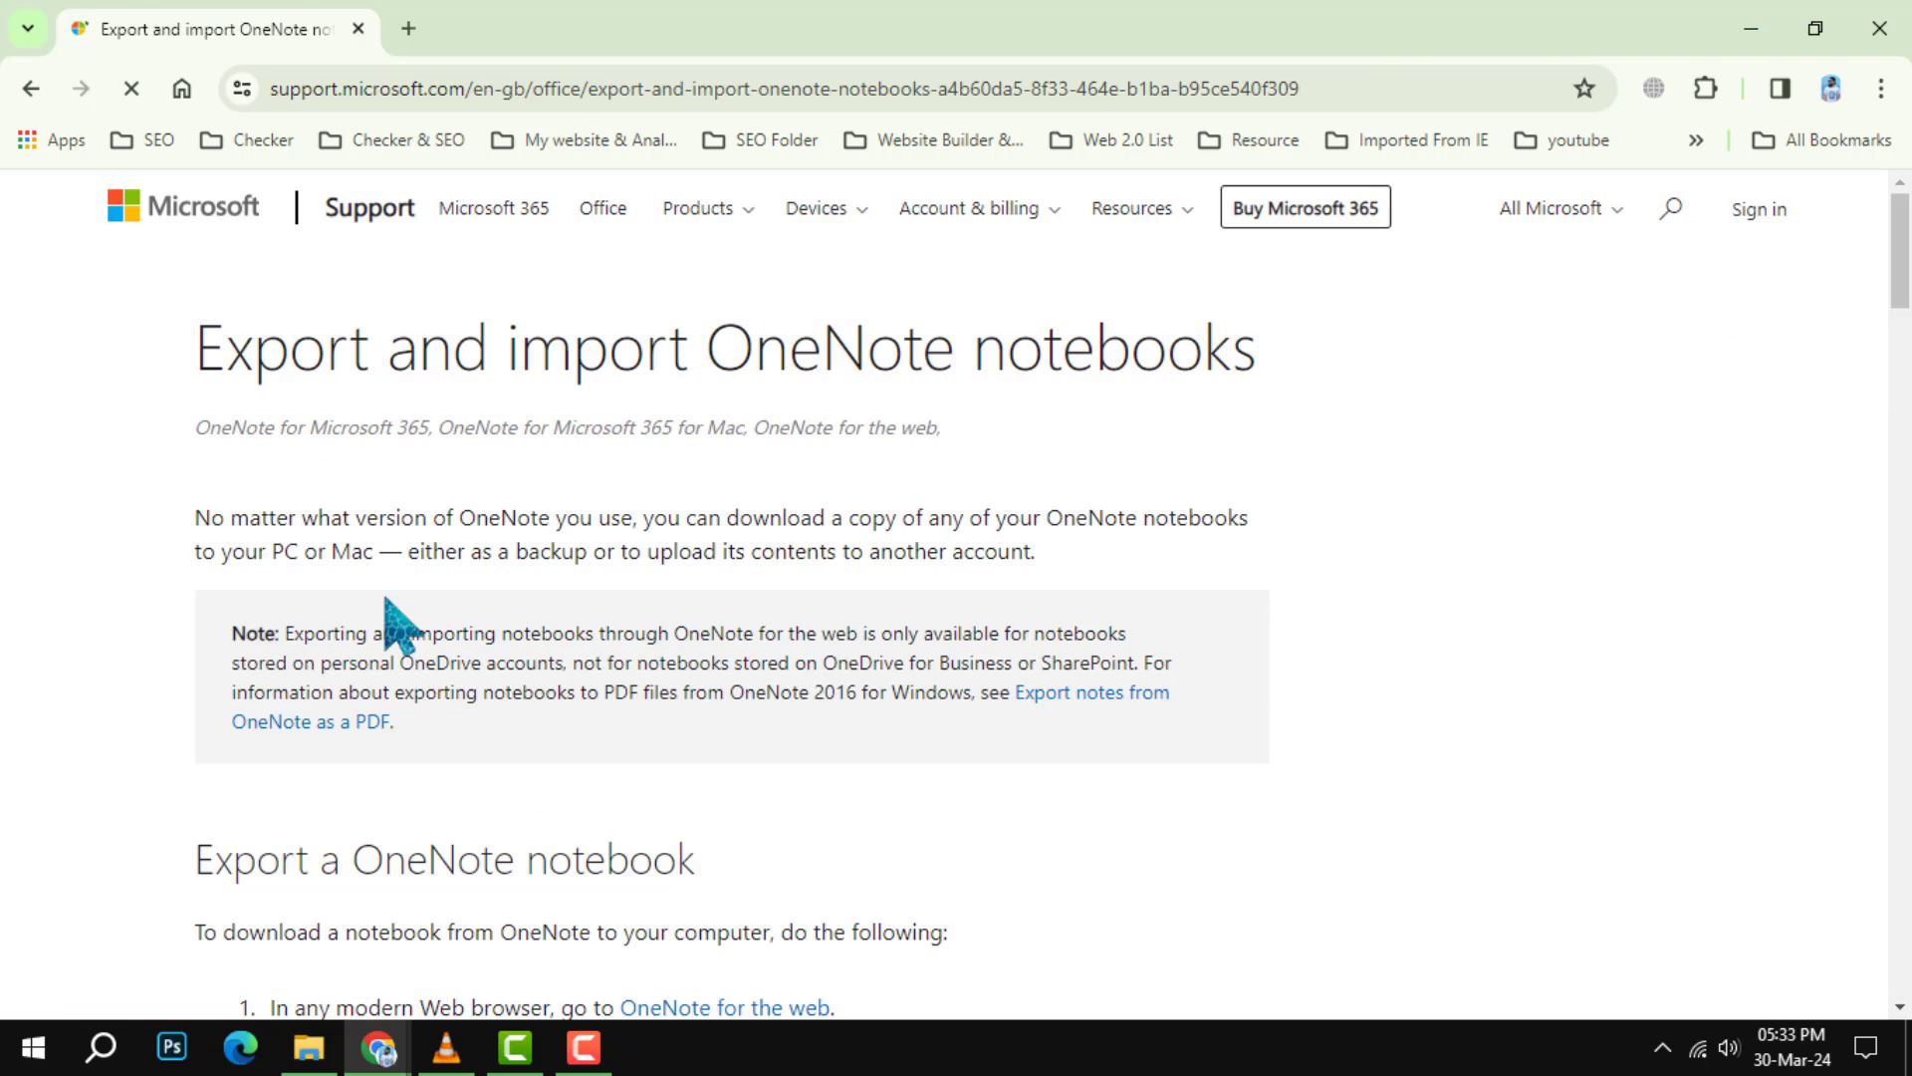
scroll(611, 631, "down", 4)
scroll(673, 671, "down", 3)
scroll(661, 638, "down", 2)
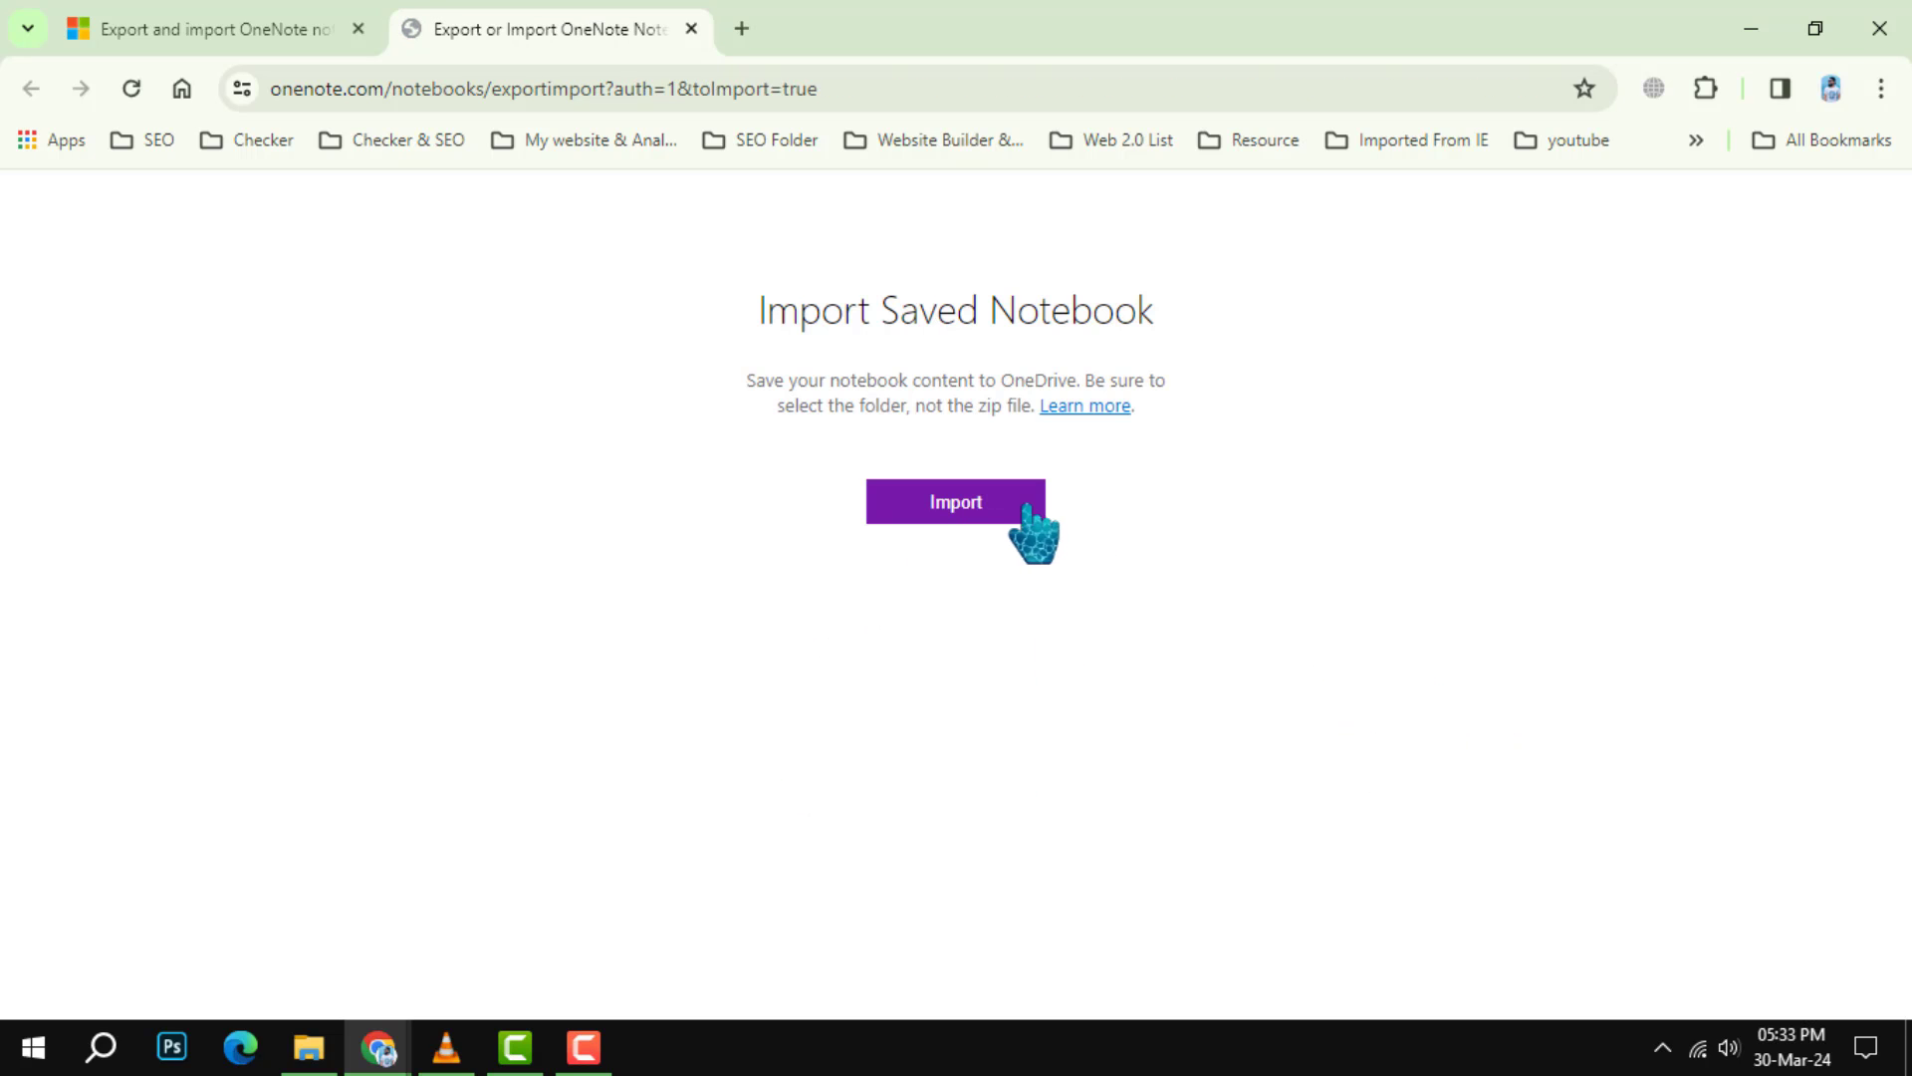
left_click(1004, 515)
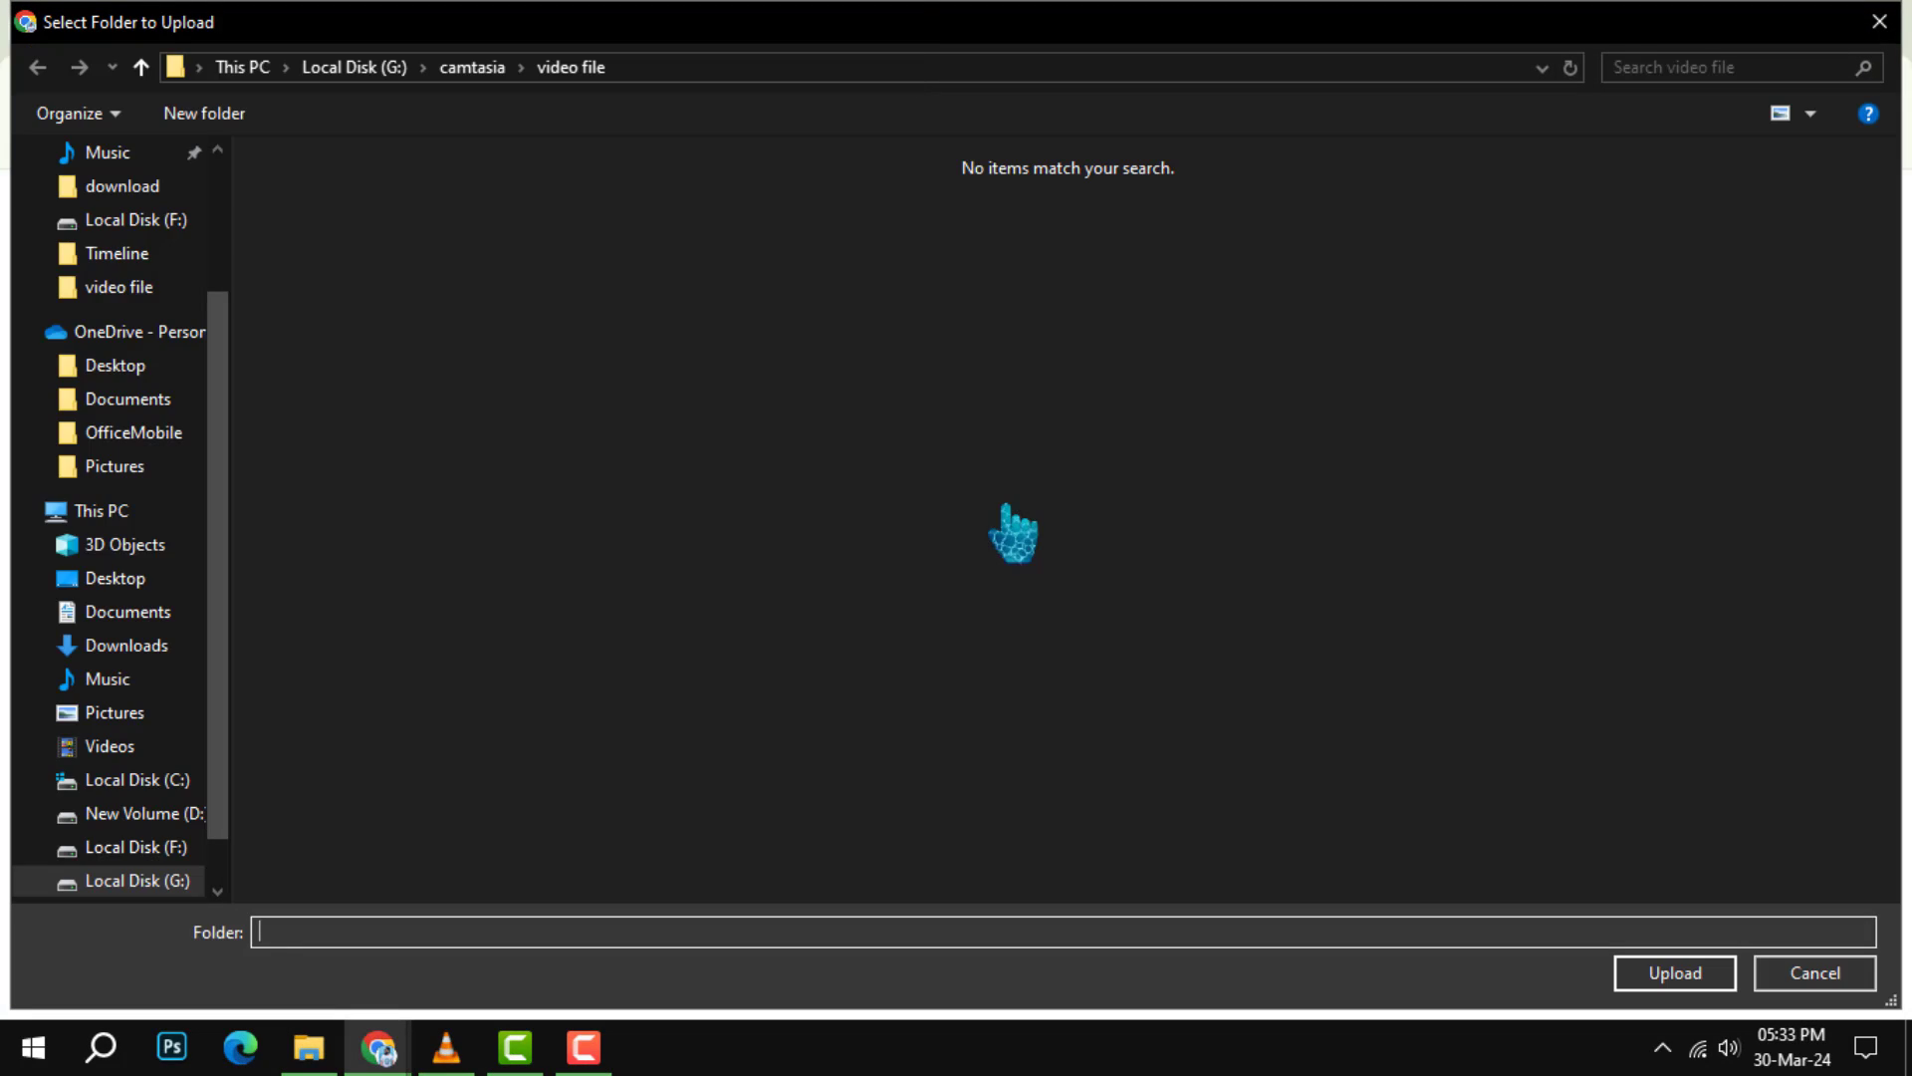
scroll(151, 428, "up", 3)
left_click(127, 217)
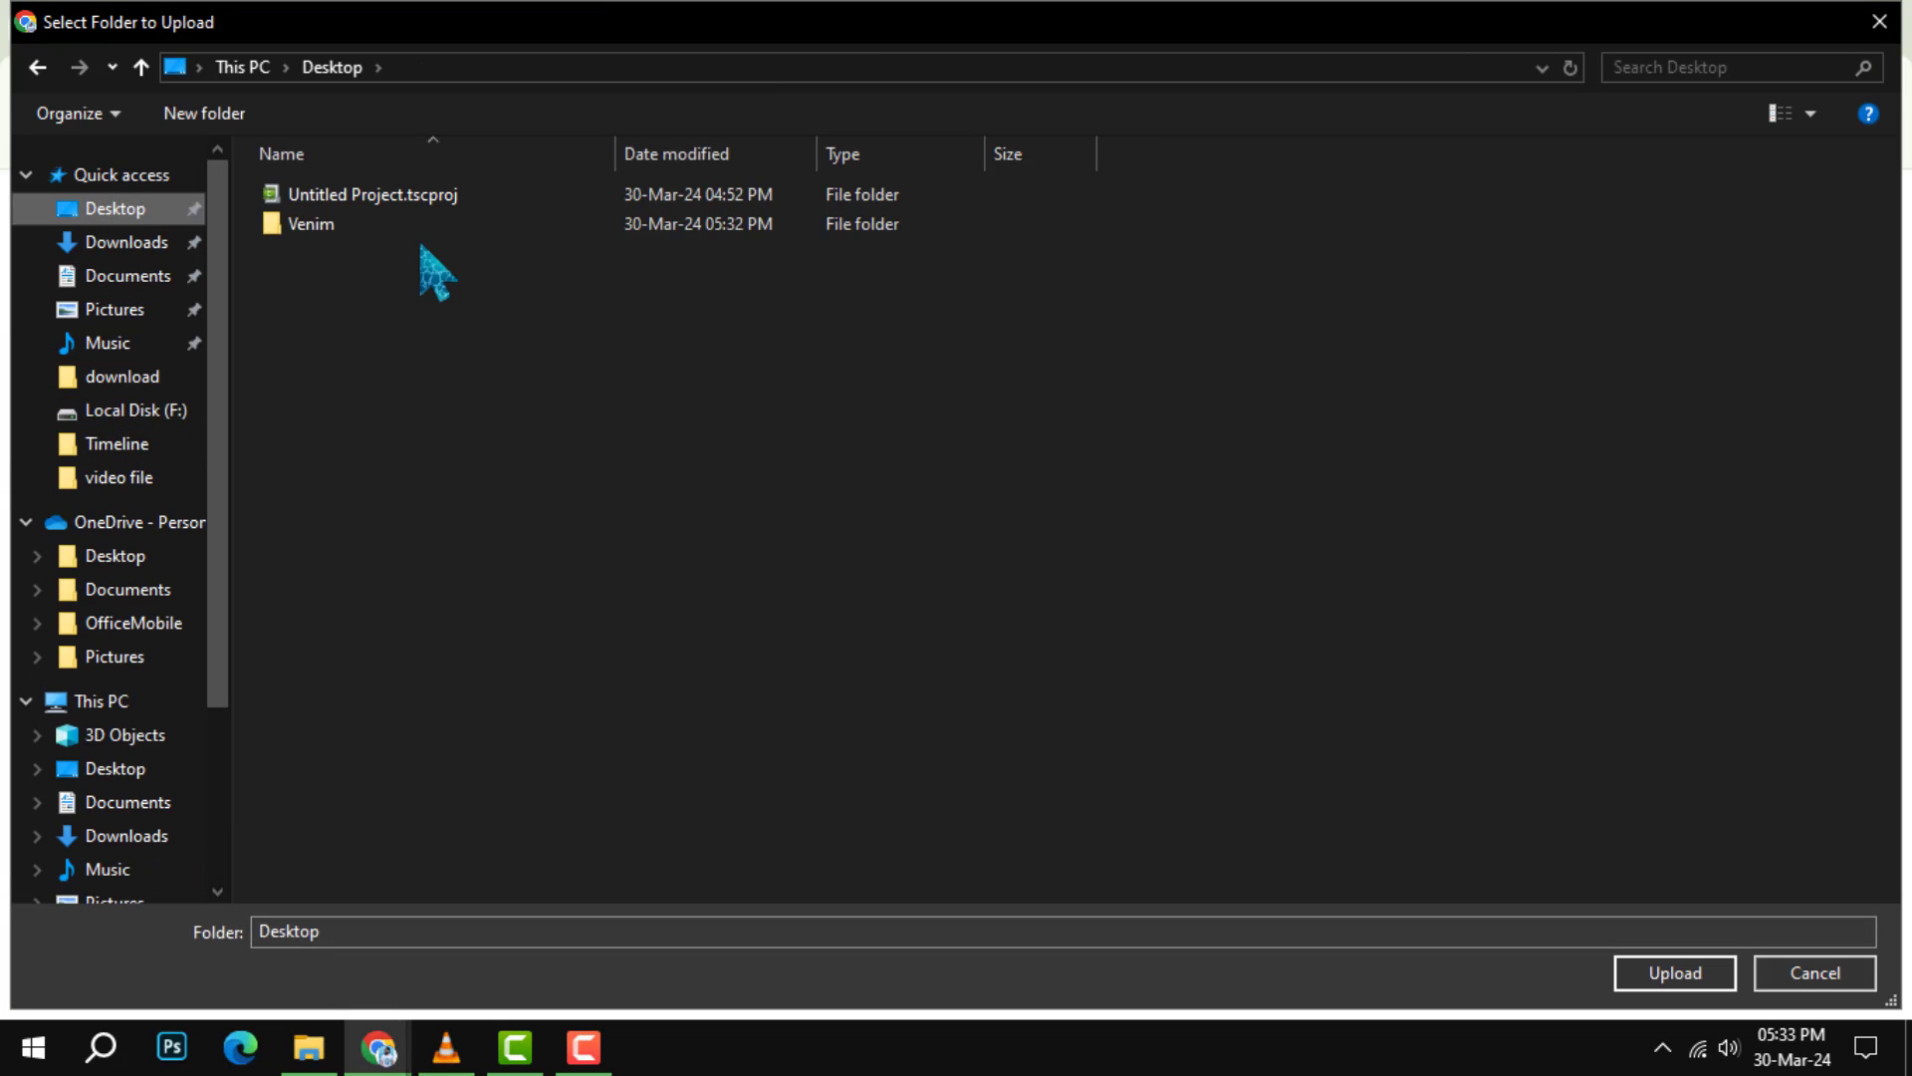
left_click(386, 225)
Submit the Venim folder and approve uploading its two notebook files.
left_click(1675, 979)
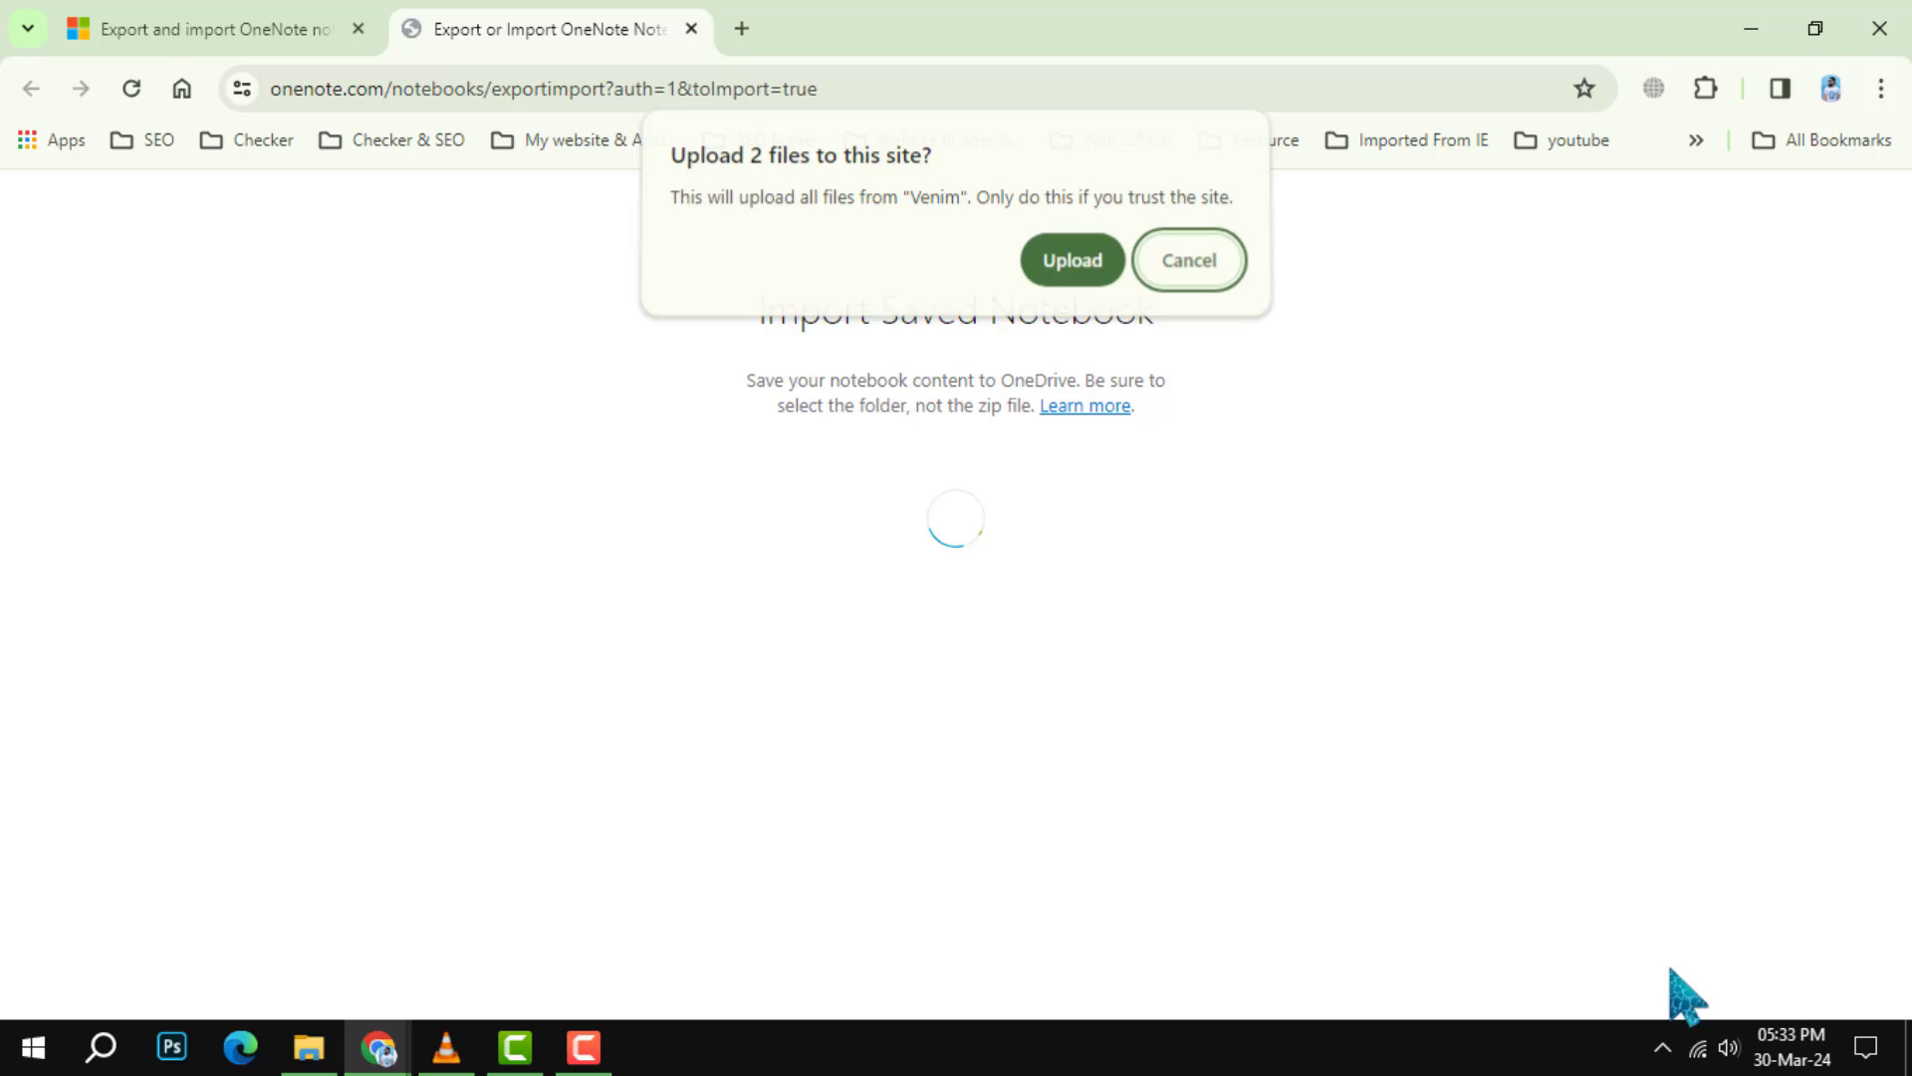
left_click(1073, 259)
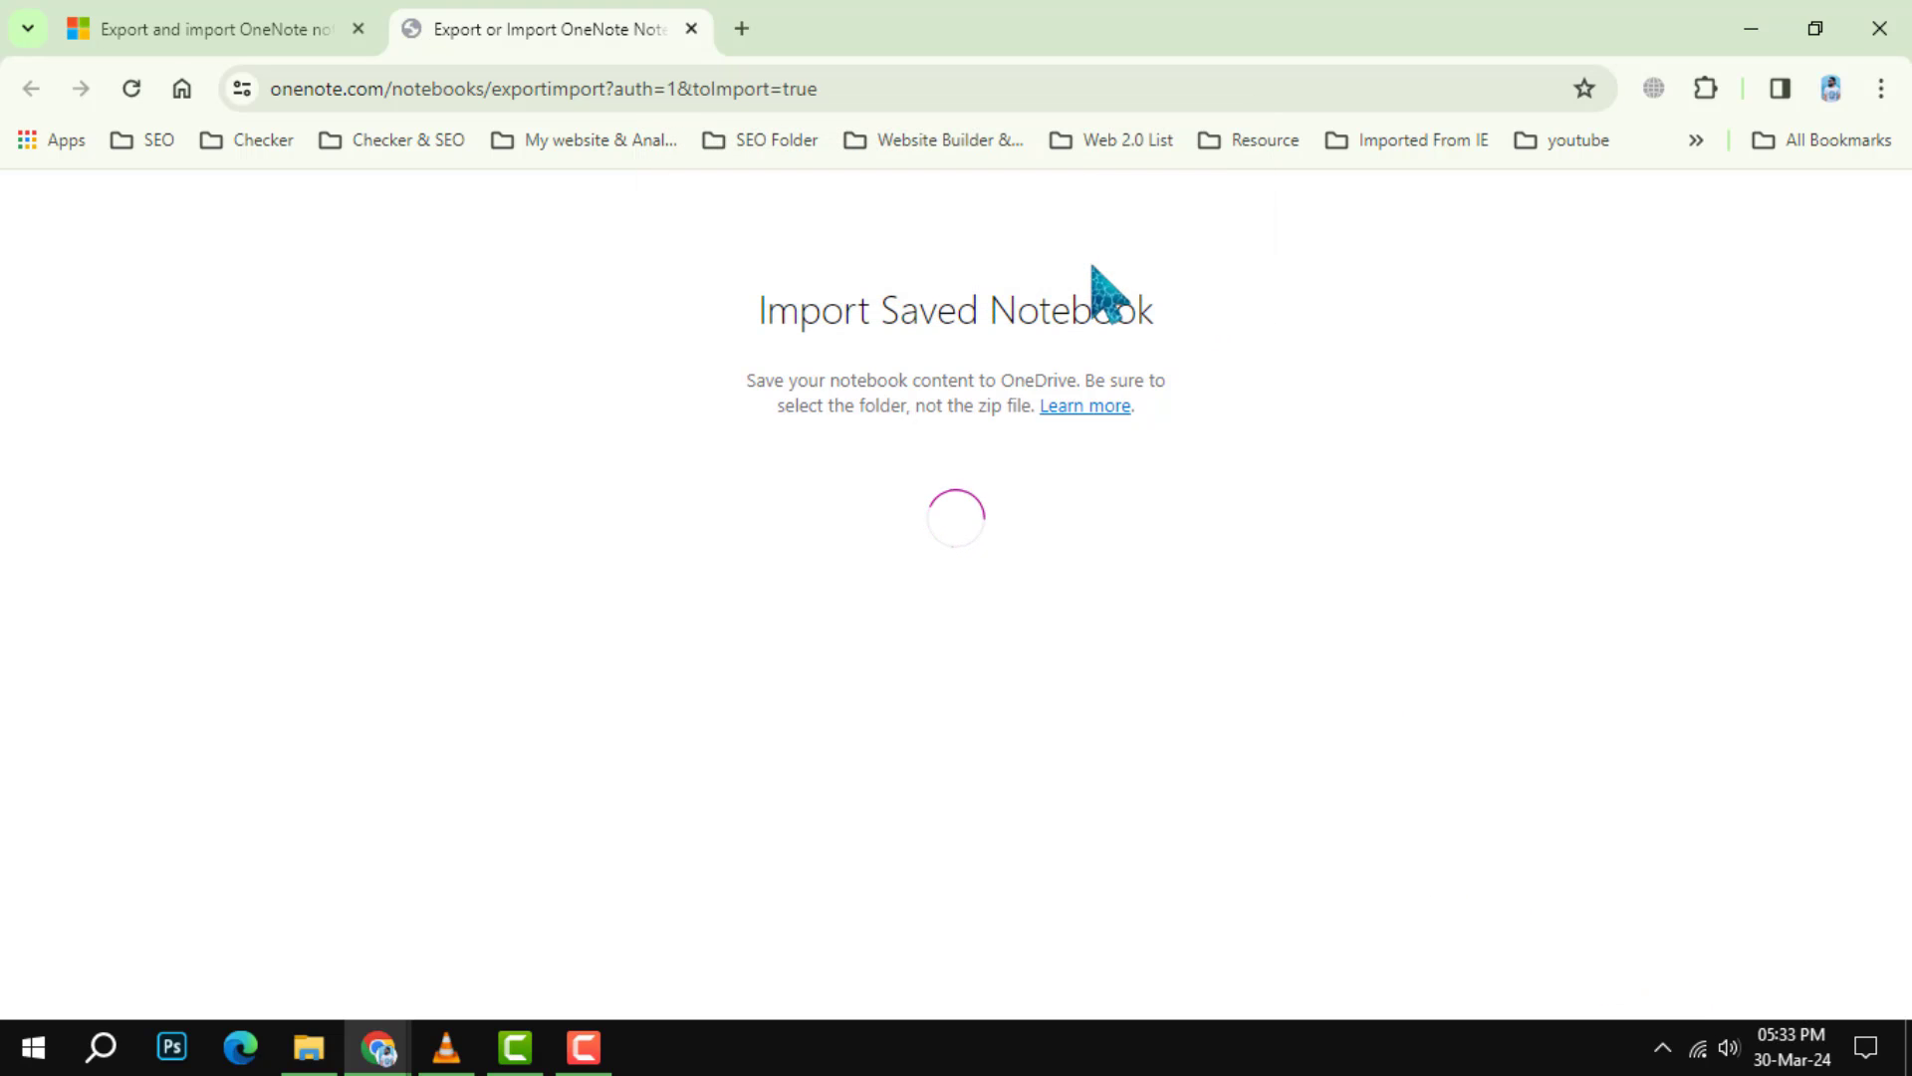